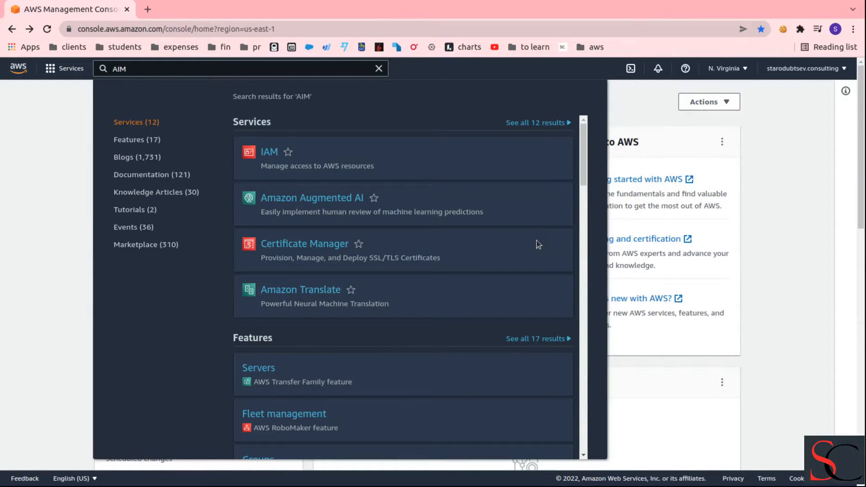
Open the IAM users list from the service search results and start adding a new user.
mouse_move(376, 141)
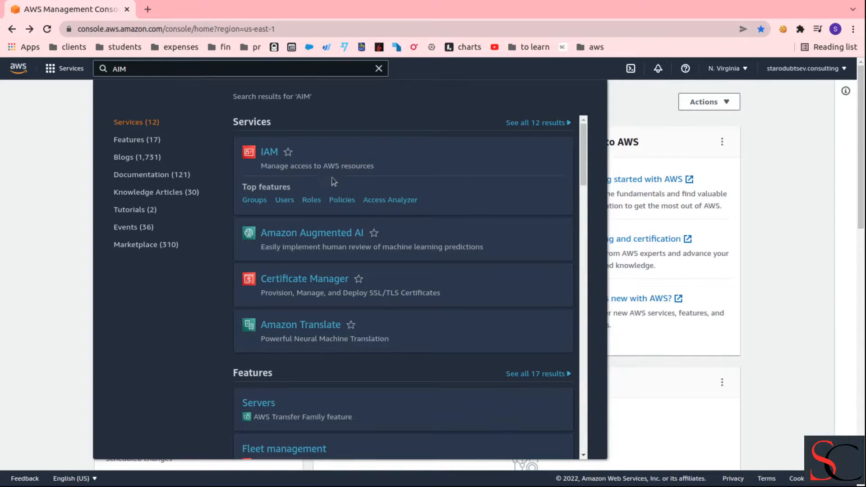
left_click(285, 200)
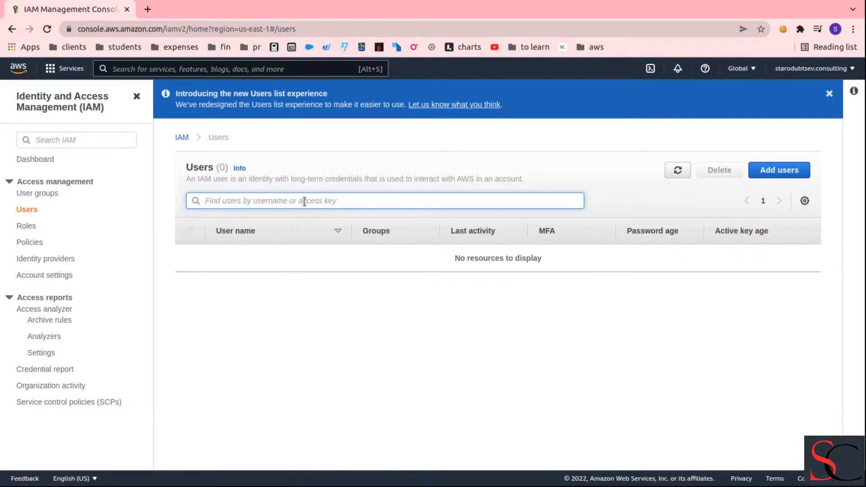
left_click(781, 175)
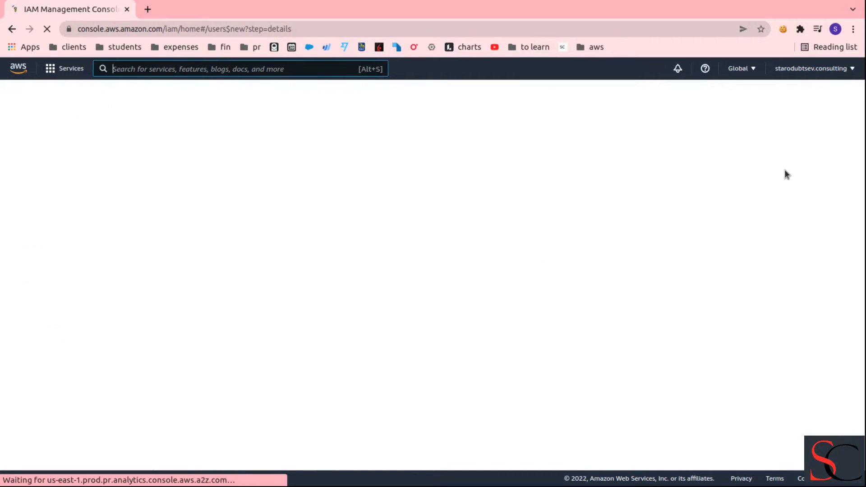
Name the user dev-eks, enable both programmatic access and AWS Management Console access, and continue to permissions.
left_click(444, 182)
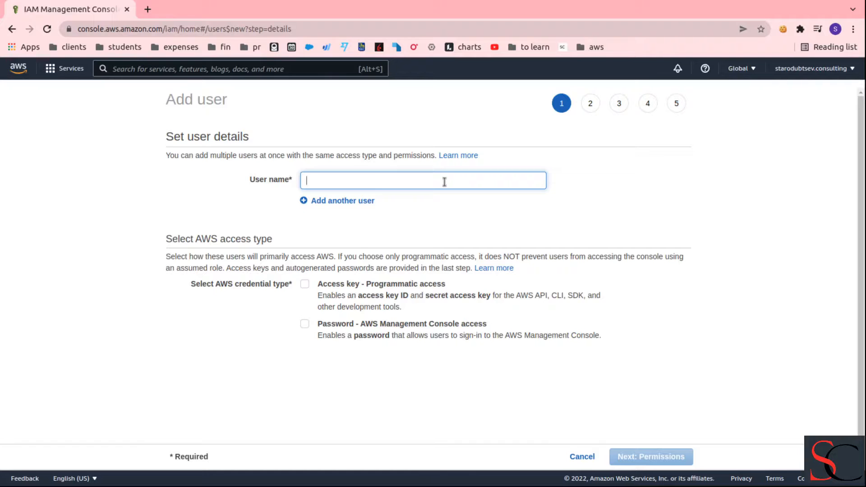
type("dev")
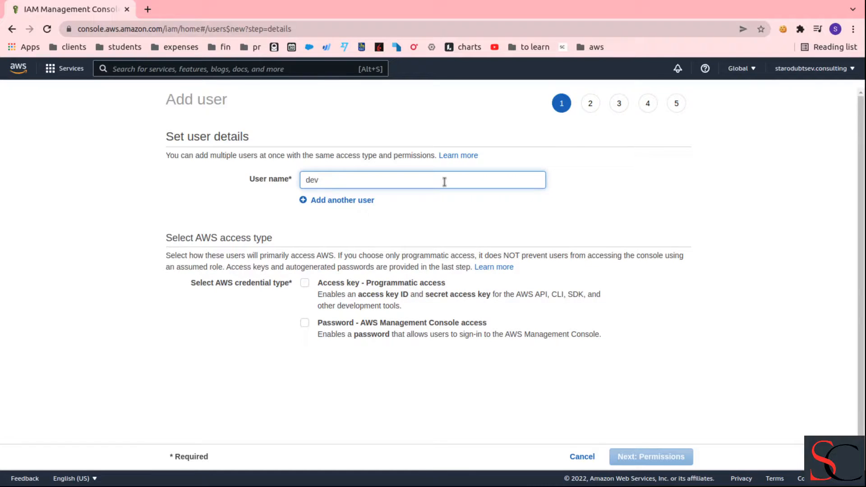
type("-eks")
left_click(305, 283)
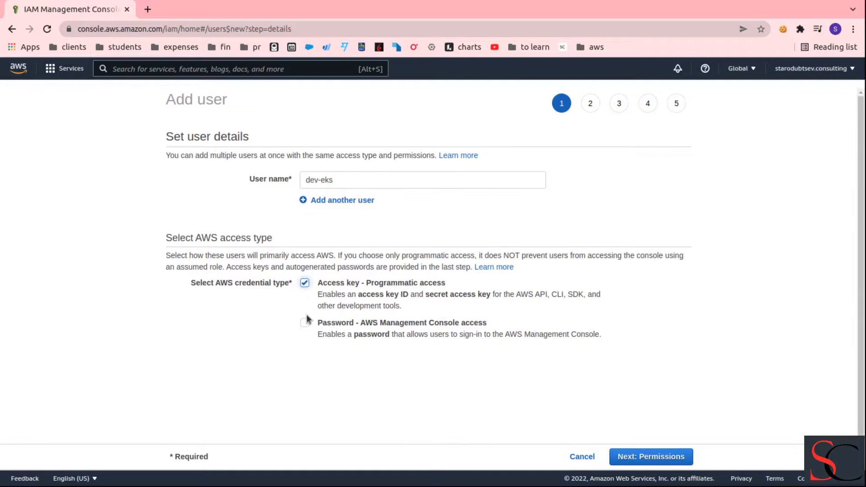
left_click(306, 324)
scroll(649, 316, "down", 1)
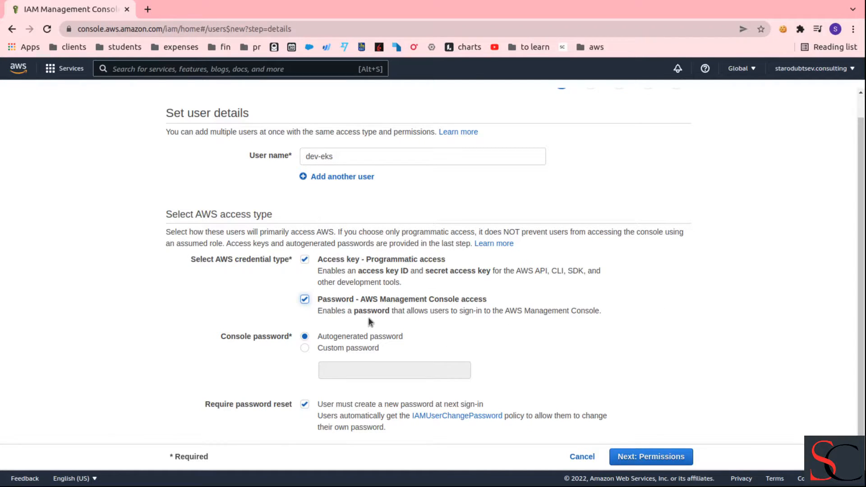
left_click(659, 459)
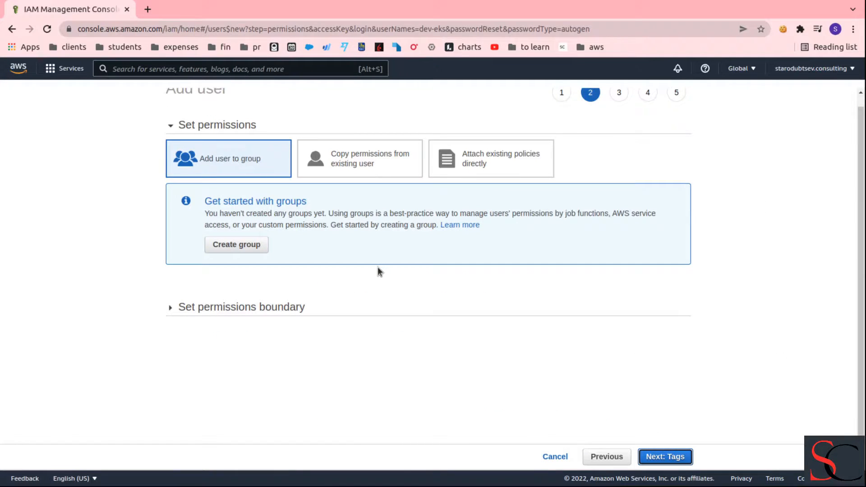
Create a group named eks-dev with the AdministratorAccess policy for the user and continue to tags.
scroll(486, 282, "up", 1)
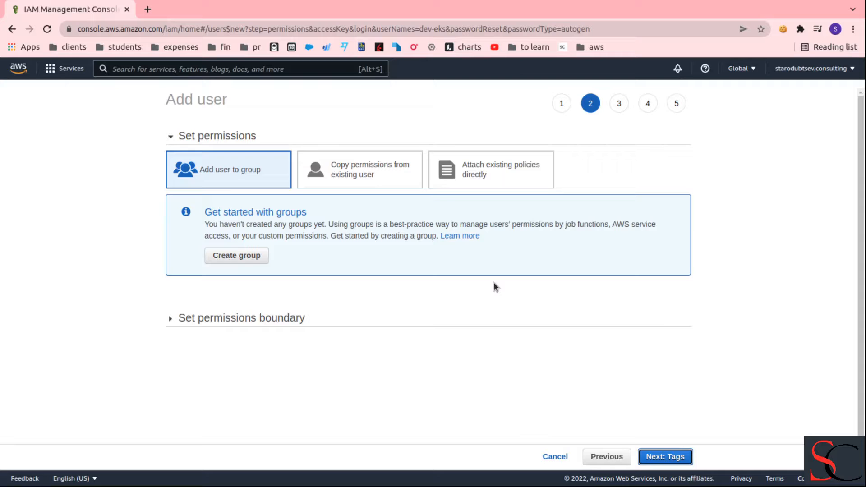
left_click(254, 259)
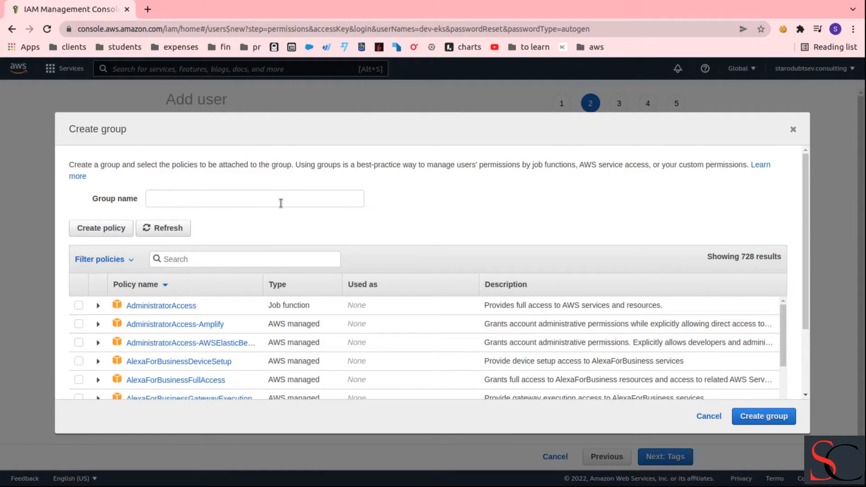
left_click(275, 198)
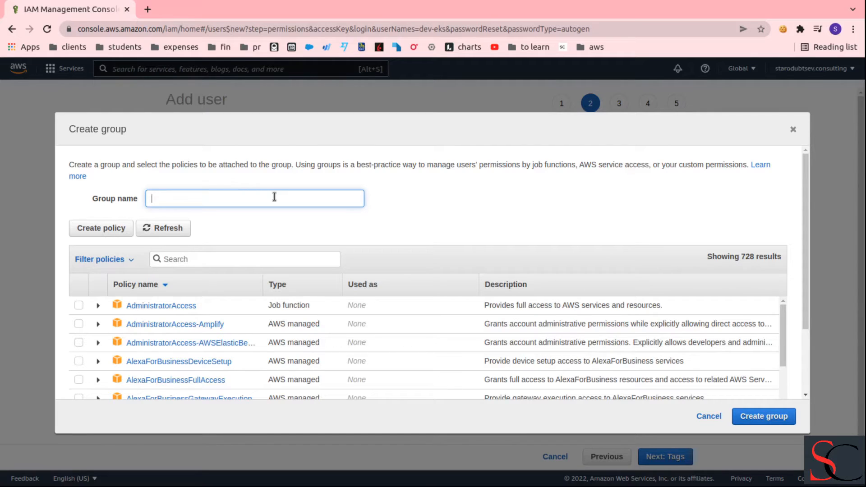
type("eks-dev")
left_click_drag(275, 194, 61, 194)
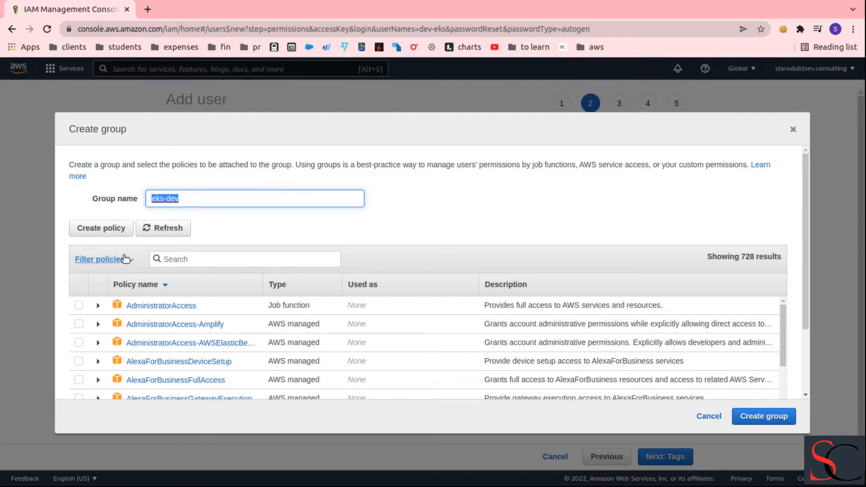
left_click(79, 307)
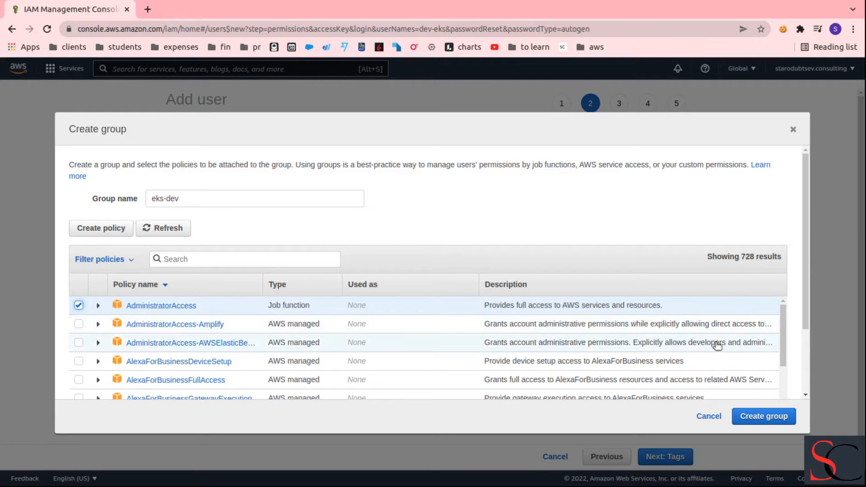
left_click(777, 419)
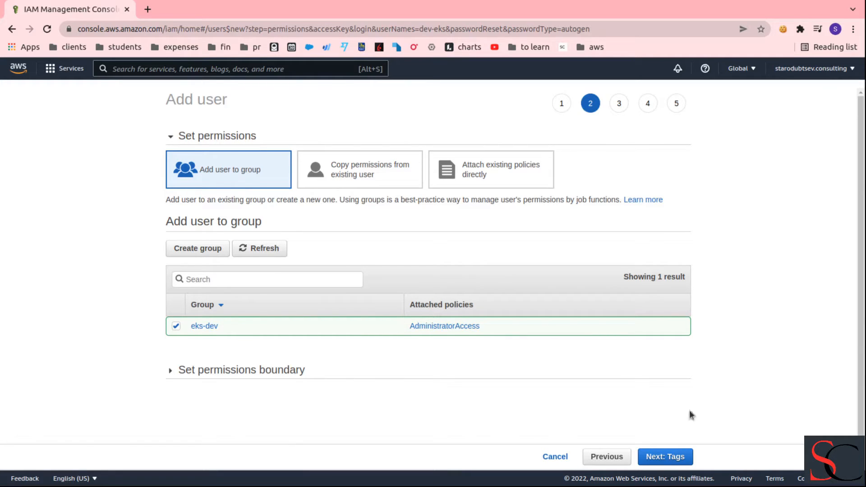
left_click(677, 458)
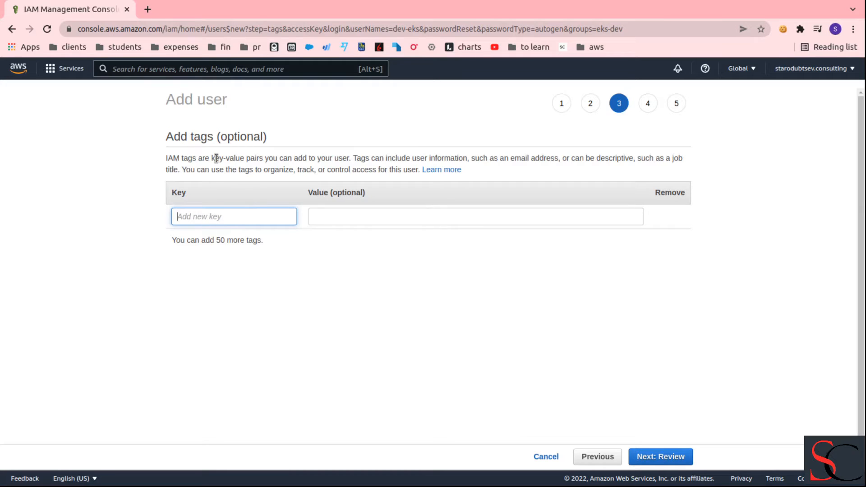
Add two tag keys, eks and developer, to the user, leaving their values empty.
type("el")
key("BackSpace")
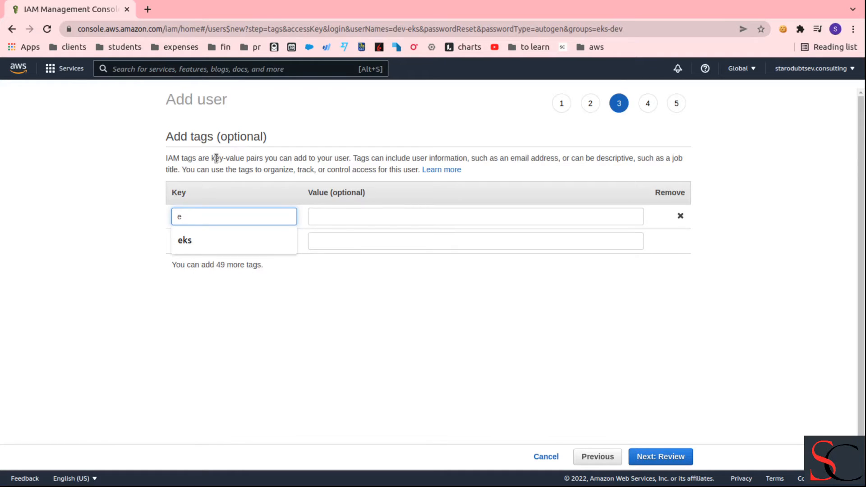
left_click(215, 241)
left_click(219, 240)
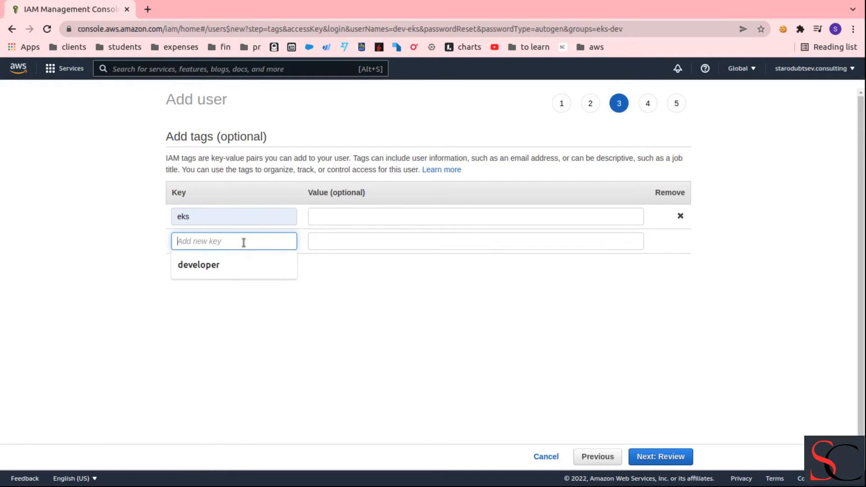
left_click(242, 264)
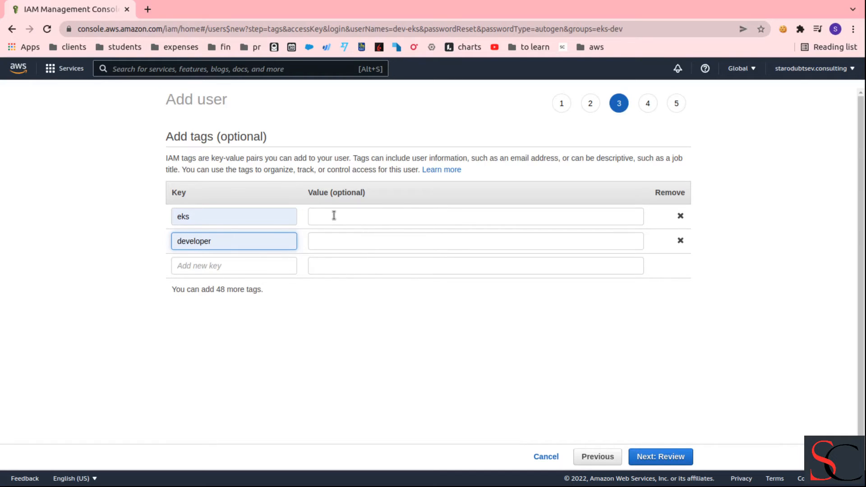
left_click(364, 215)
left_click(372, 244)
left_click(374, 220)
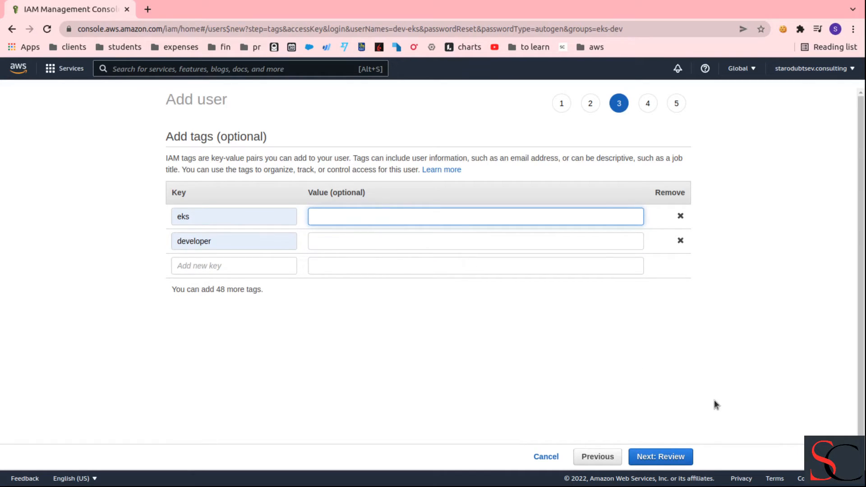
Review the details, permissions and tags of the new user and create it.
left_click(674, 454)
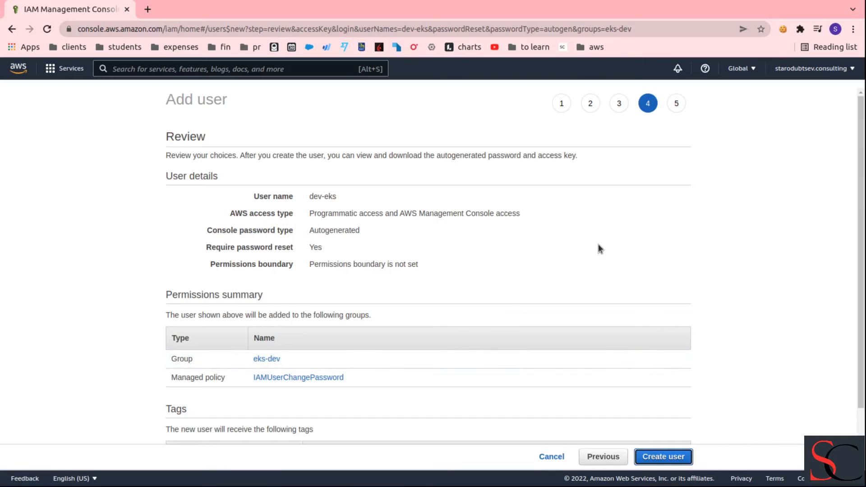
scroll(600, 248, "down", 2)
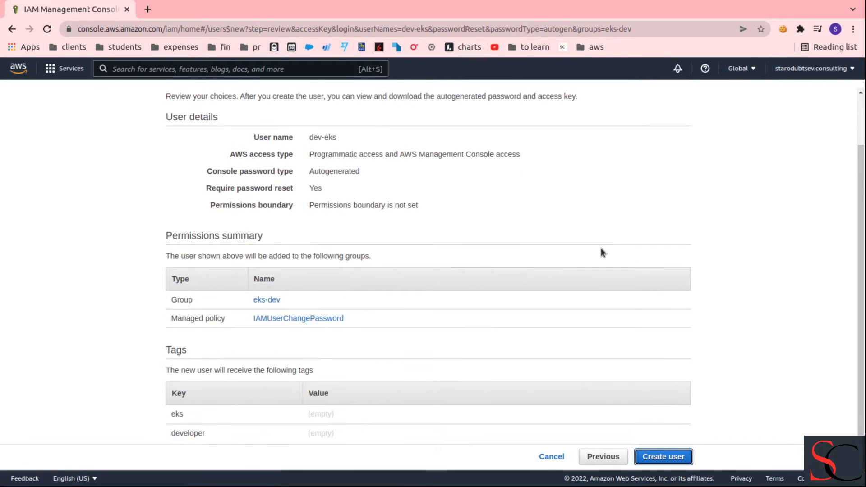
left_click(677, 459)
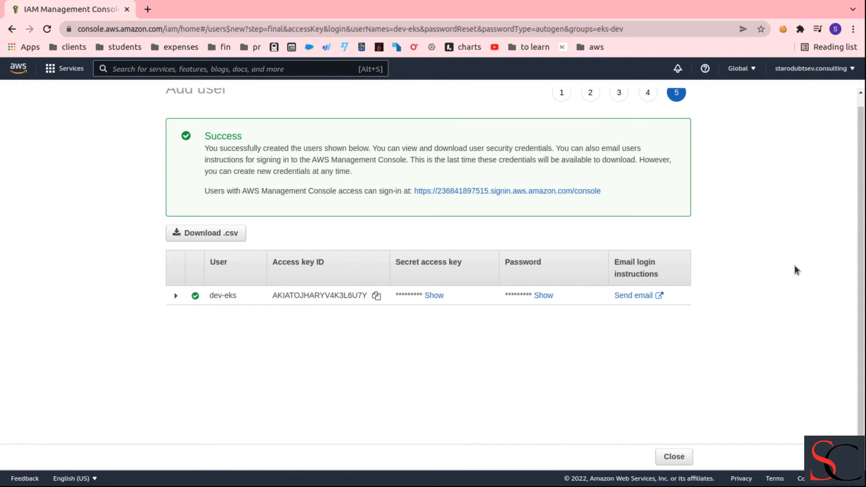
Reveal the secret access key and the autogenerated console password of the dev-eks user.
scroll(795, 266, "up", 1)
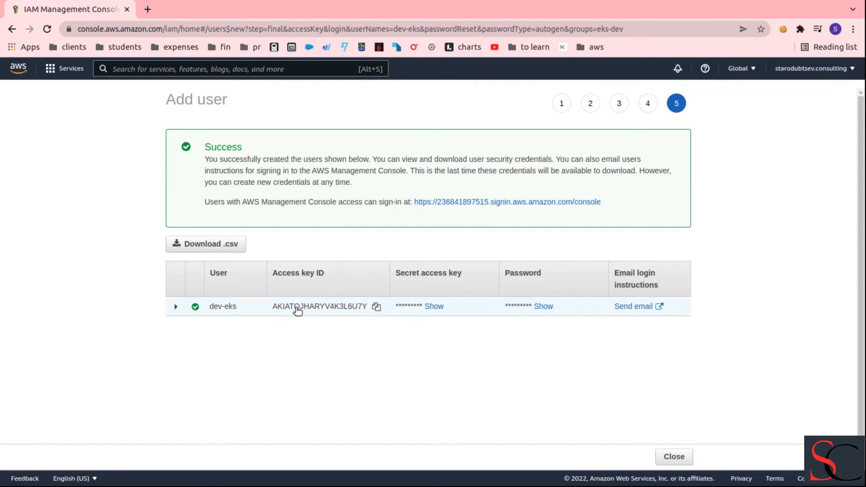
left_click(435, 307)
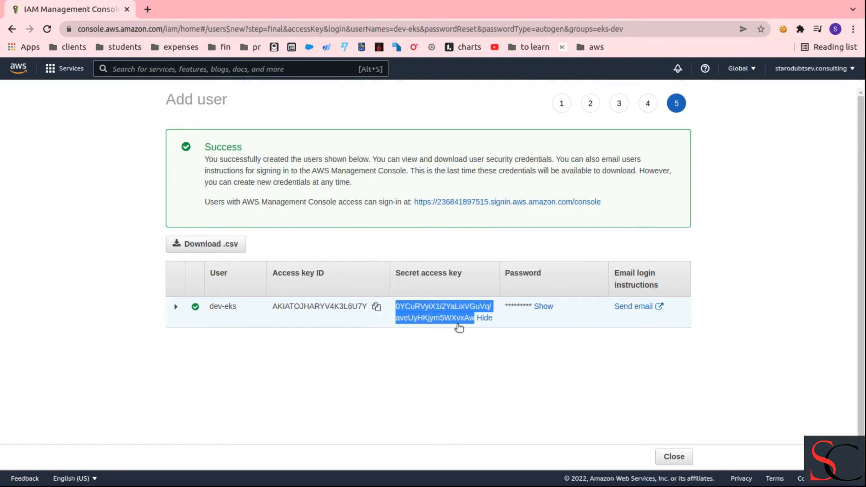
left_click(544, 306)
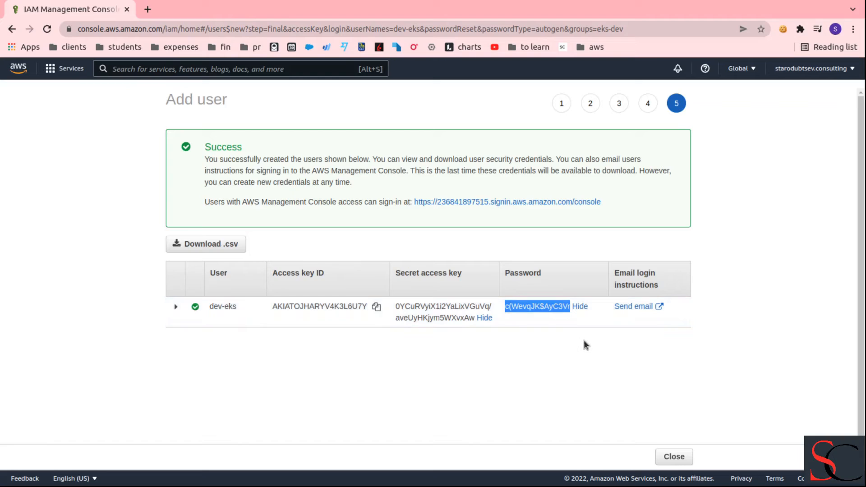